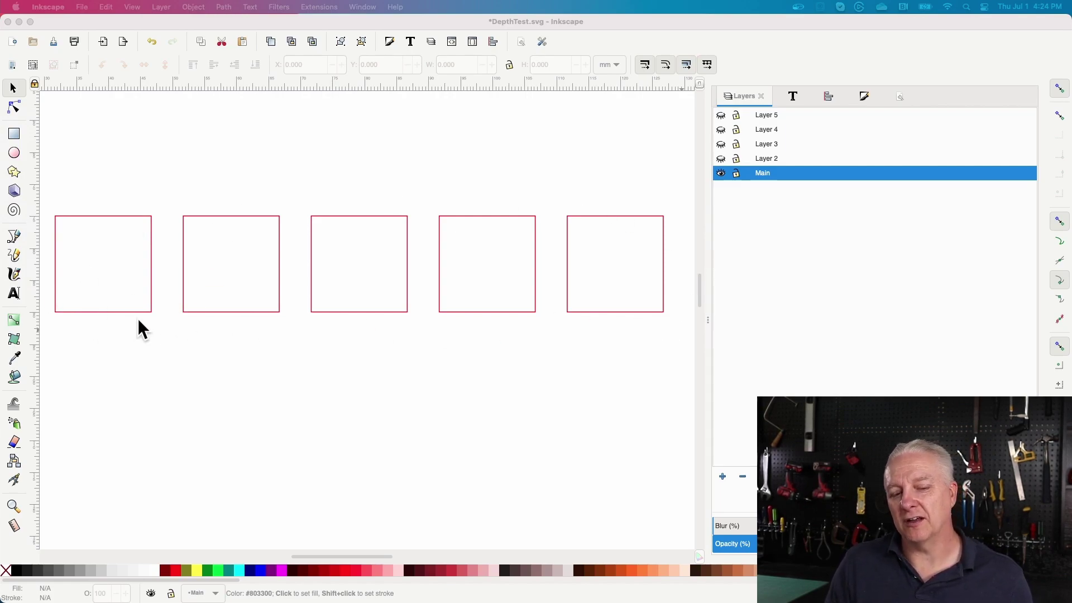
Step: Toggle the visibility of Layers 2, 3, 4 and 5 to examine which square each layer holds
left_click(719, 162)
left_click(721, 143)
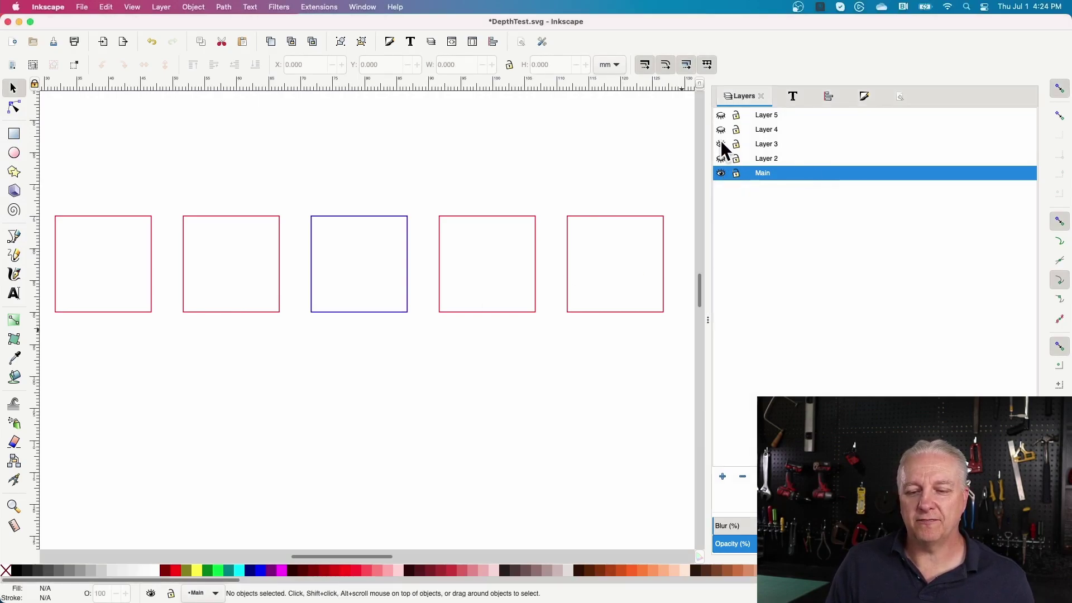
left_click(721, 130)
left_click(721, 115)
left_click(721, 159)
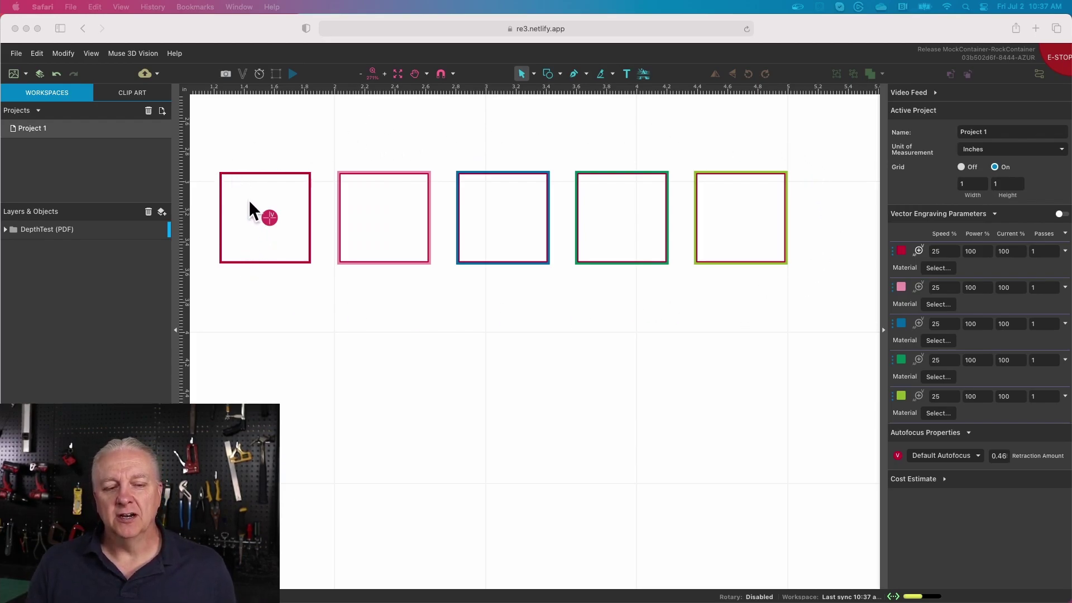
Step: In the web-based laser software, expand the DepthTest PDF and its vector group to list their elements
left_click(5, 230)
left_click(6, 229)
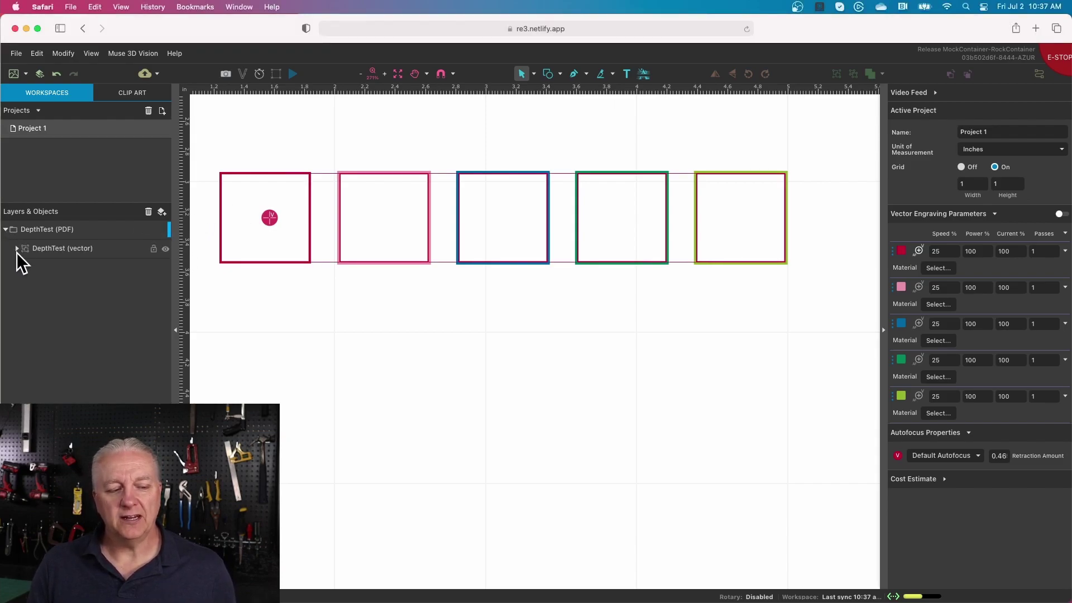
left_click(17, 248)
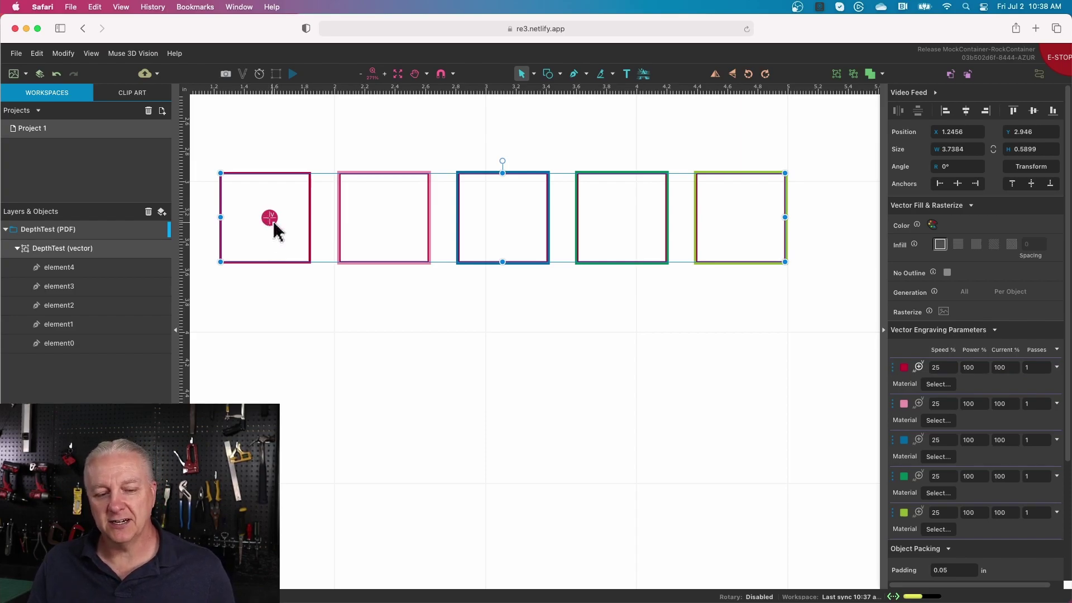
Step: Reset the red vector color's autofocus point and move it inside the first square
left_click(919, 367)
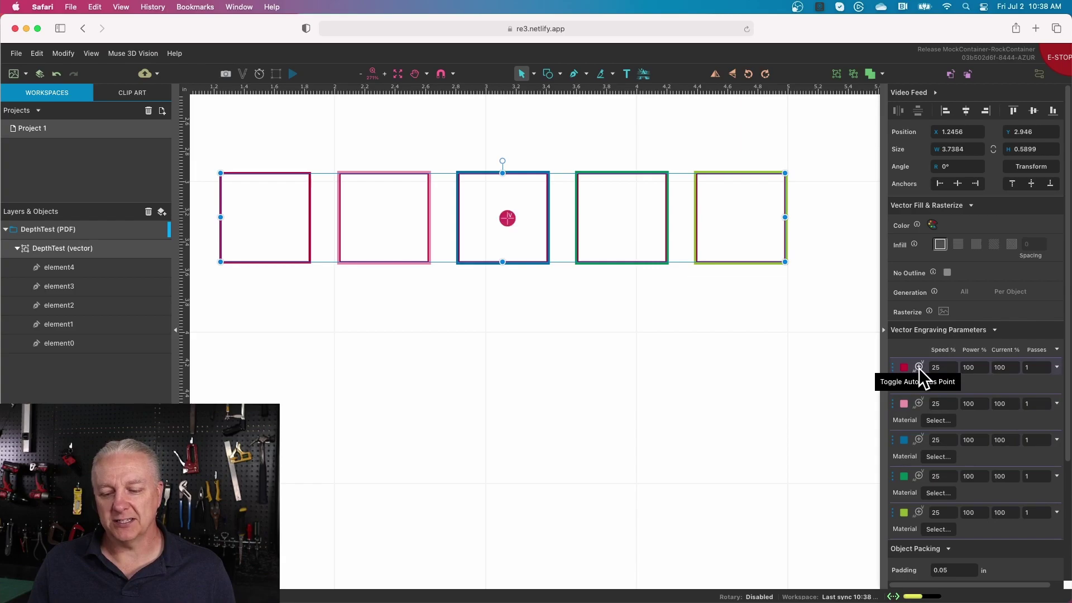
scroll(920, 369, "down", 3)
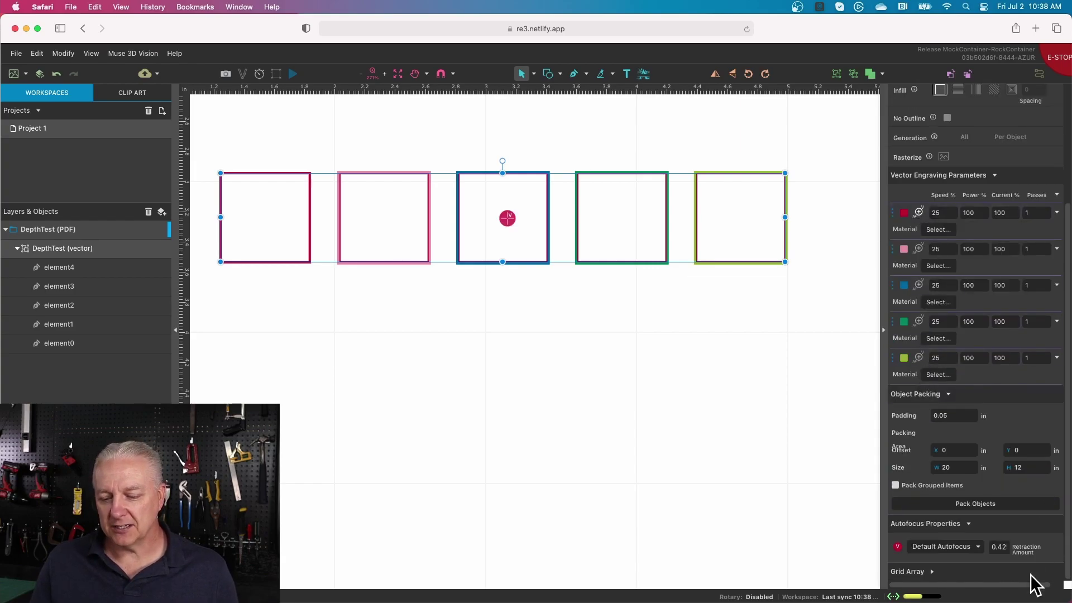
double_click(1000, 548)
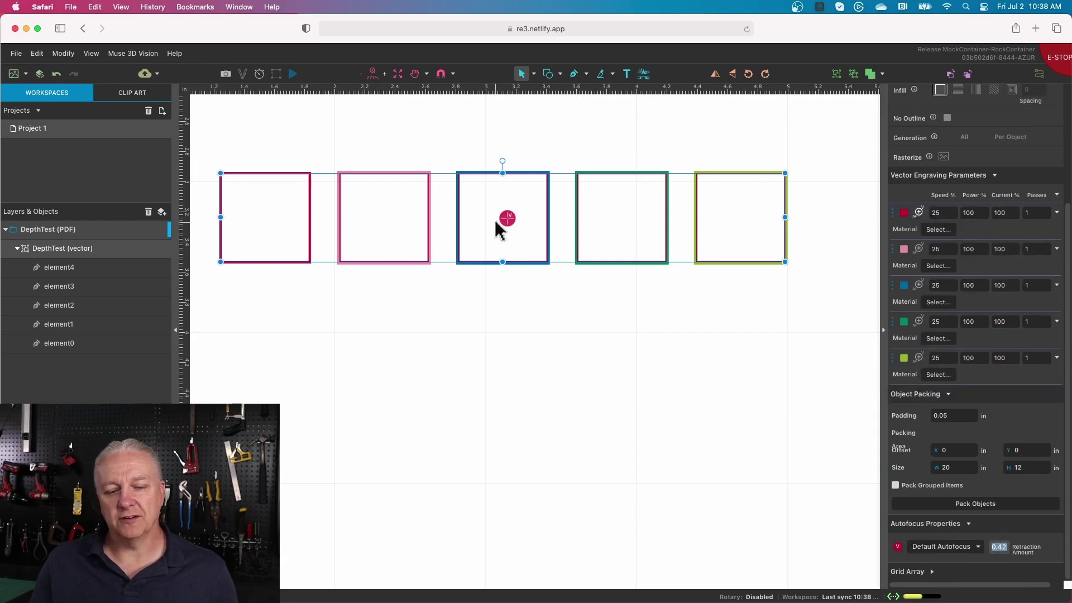
left_click_drag(506, 224, 277, 224)
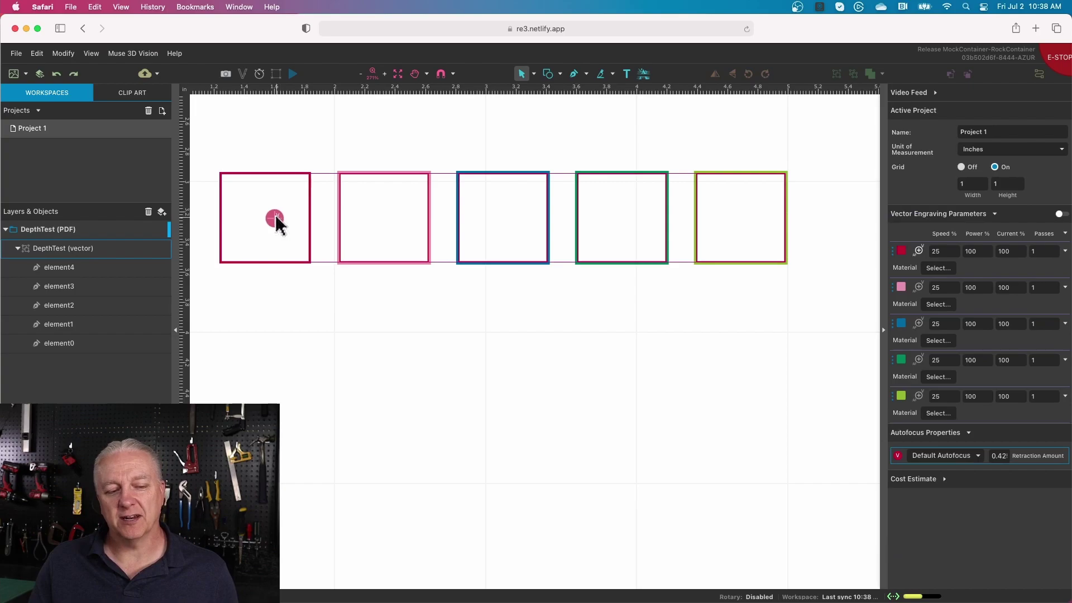
Step: Set the retraction amount of the red autofocus point to 0.46
left_click(999, 455)
type("0")
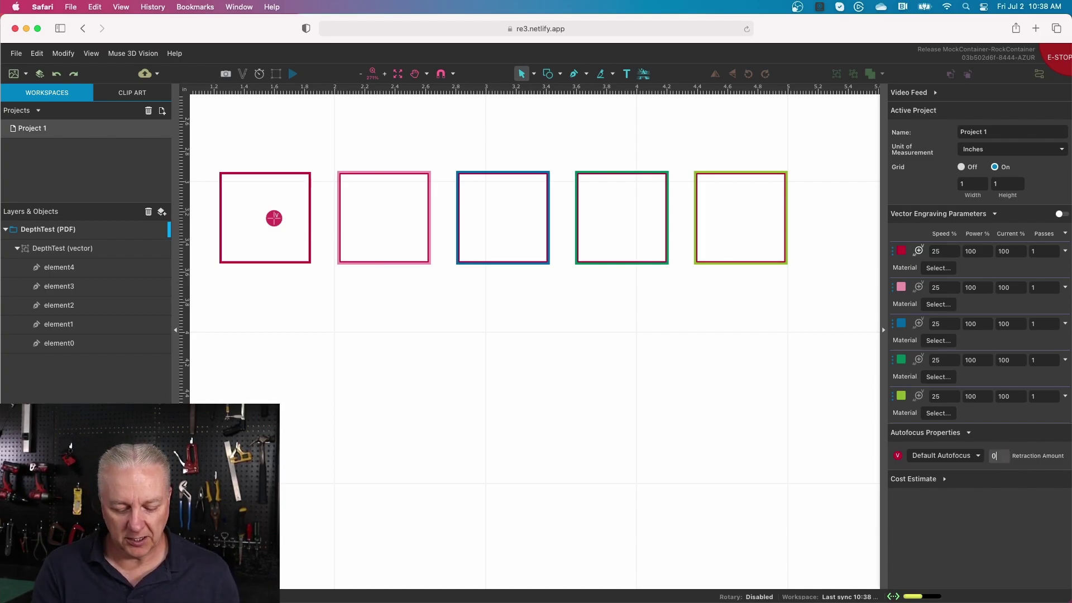
type(".46")
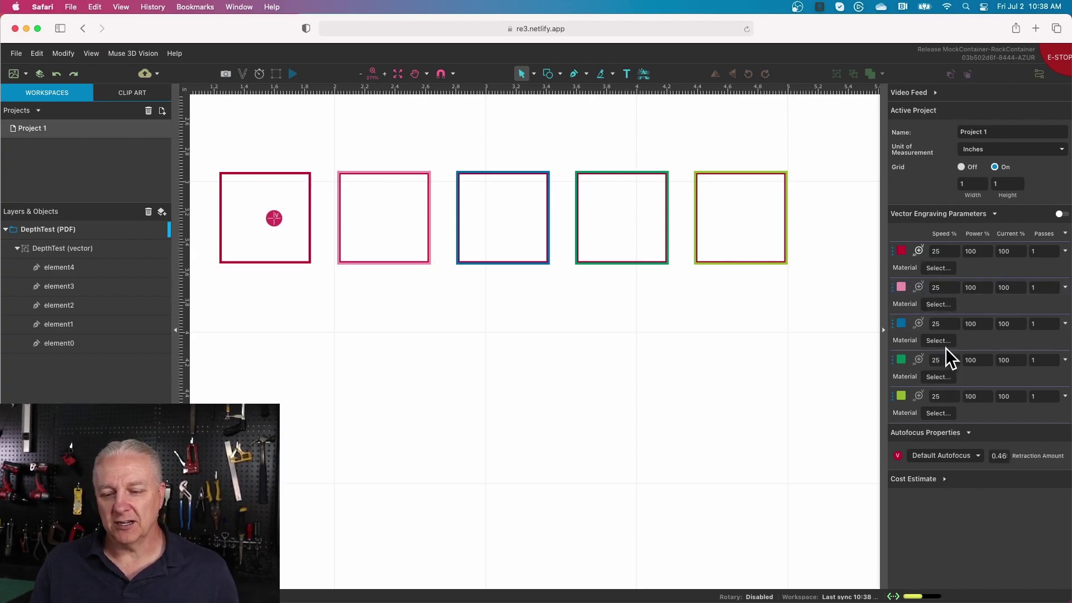
Step: Add an autofocus point for the pink vector color and set its retraction amount to 0.3
left_click(919, 287)
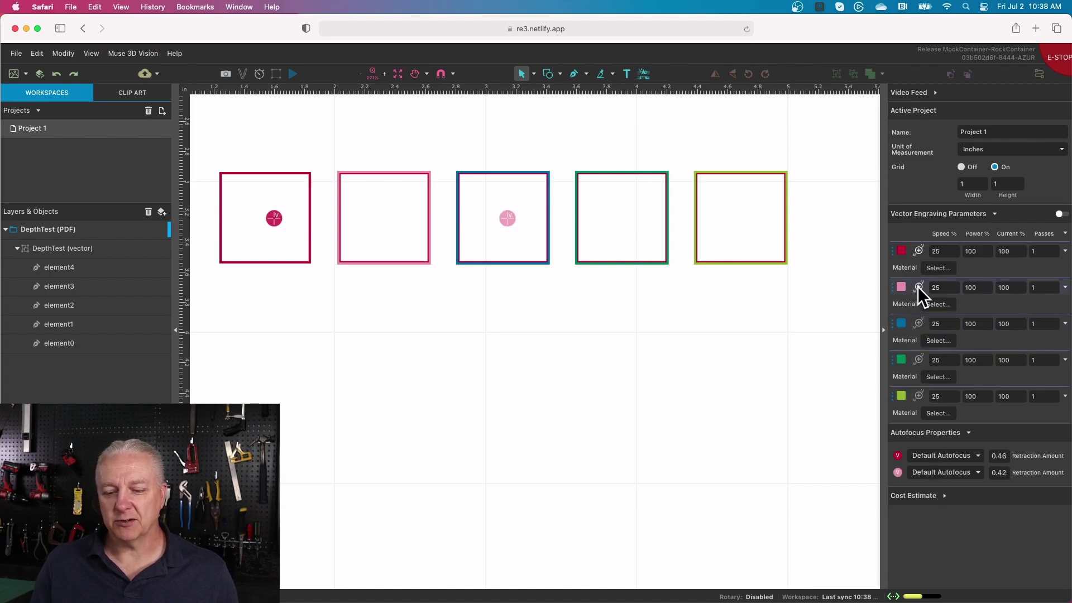
double_click(999, 472)
type("0")
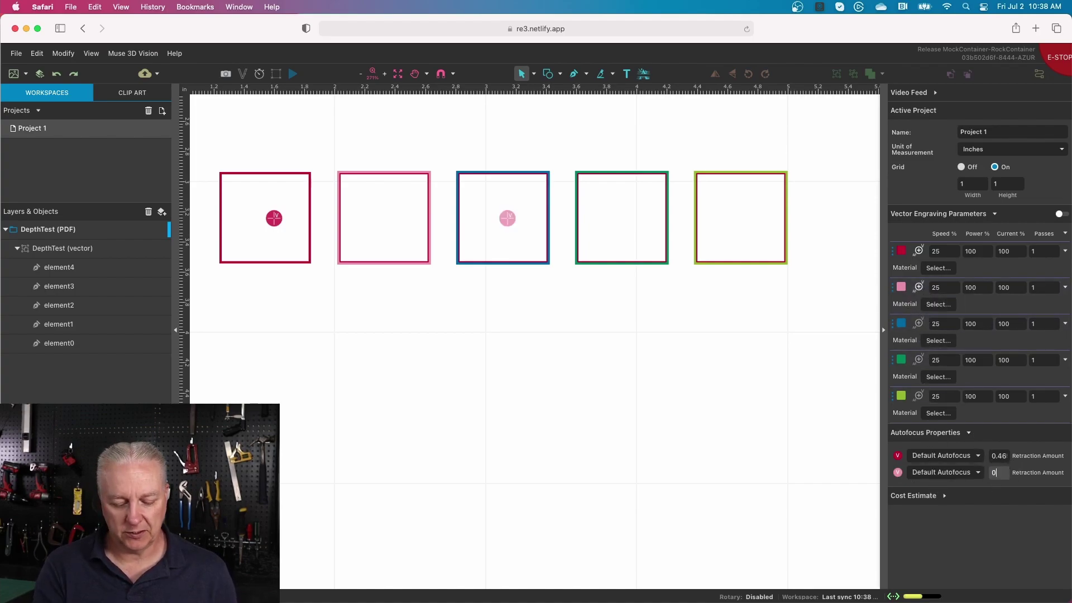
type(".3")
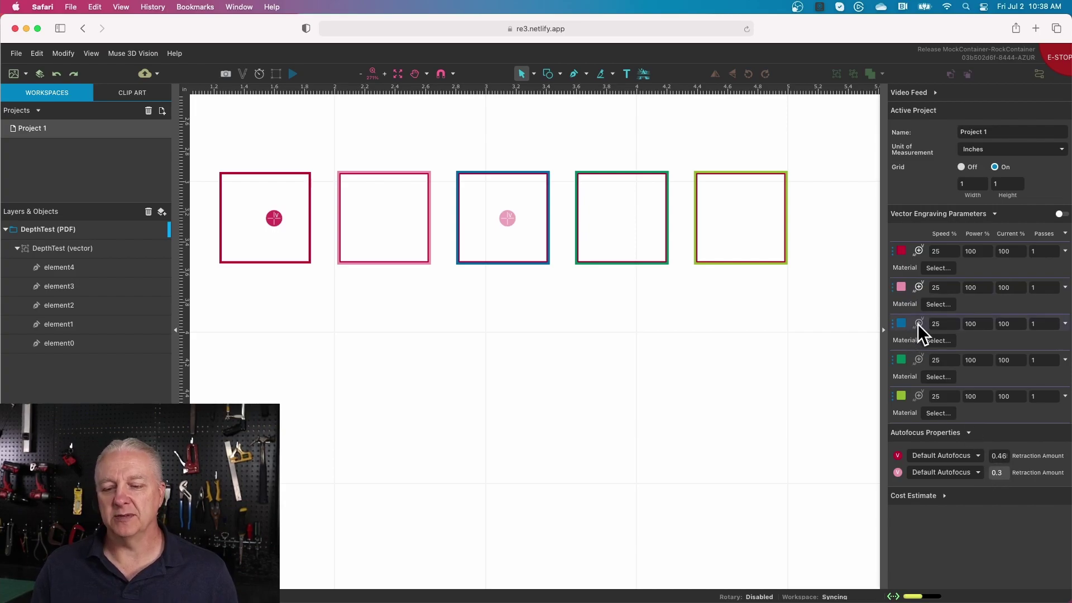
Step: Add an autofocus point for the blue vector color and set its retraction amount to 0.25
left_click(919, 324)
double_click(999, 490)
type("0")
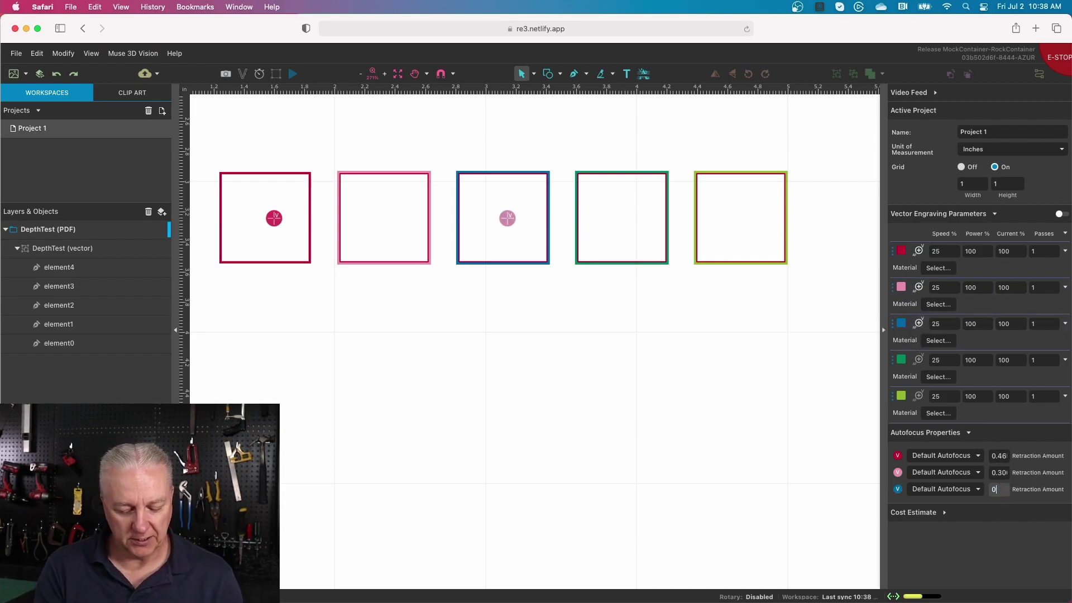
type(".25")
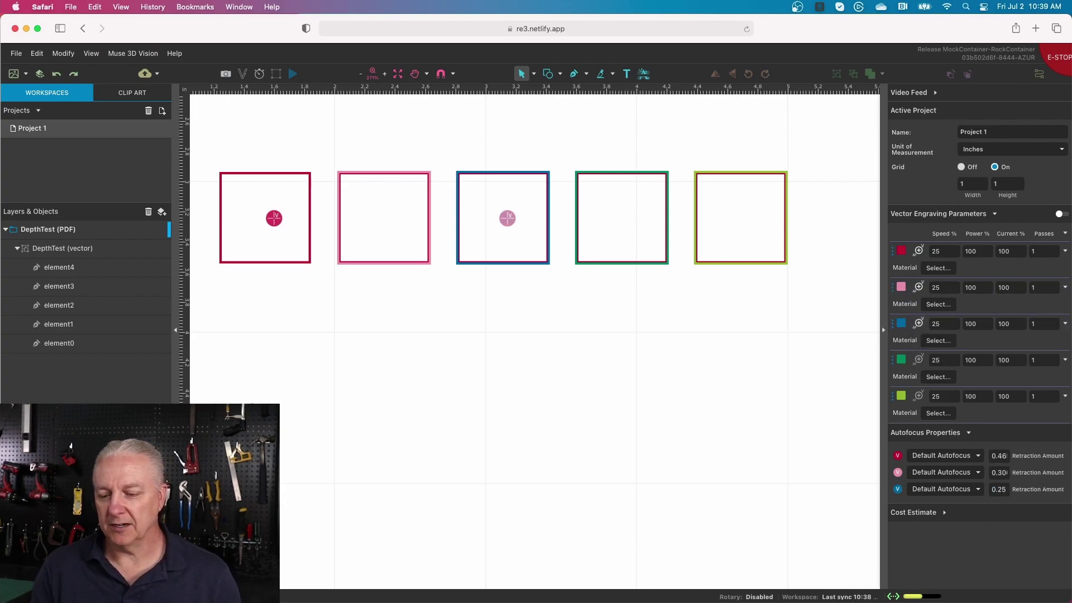
Step: Add autofocus points for the green and lime vector colors with retraction amounts of 0.2 and 0.15
left_click(922, 360)
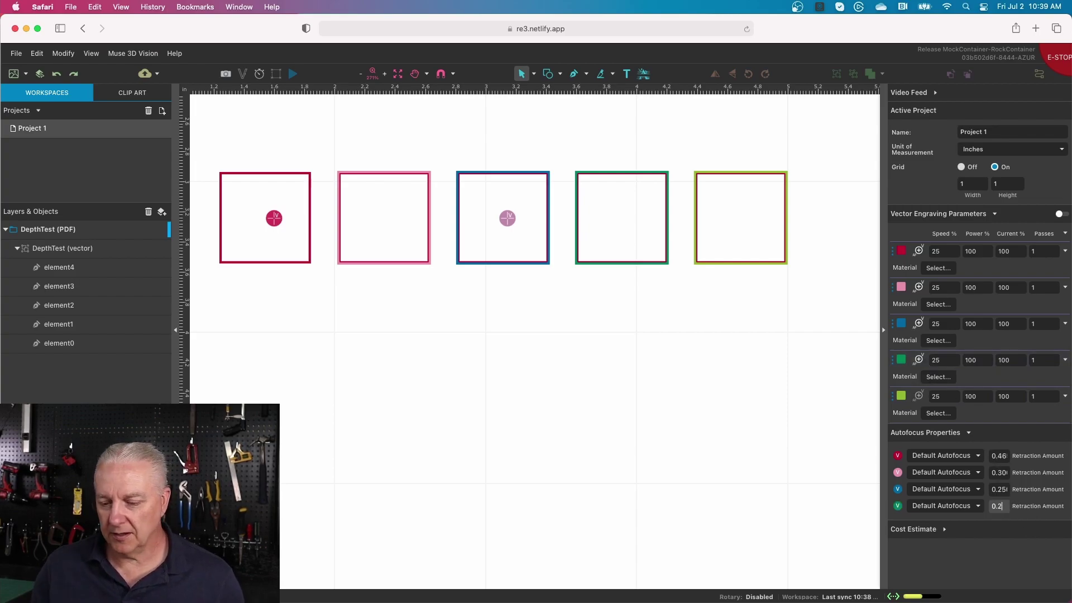
left_click(919, 397)
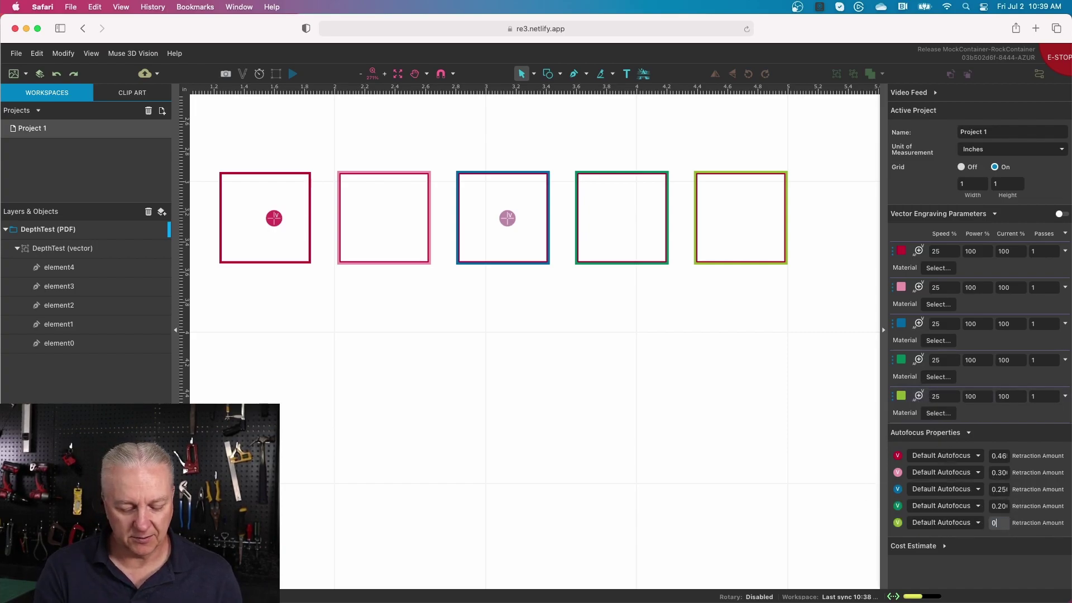
type("0.15")
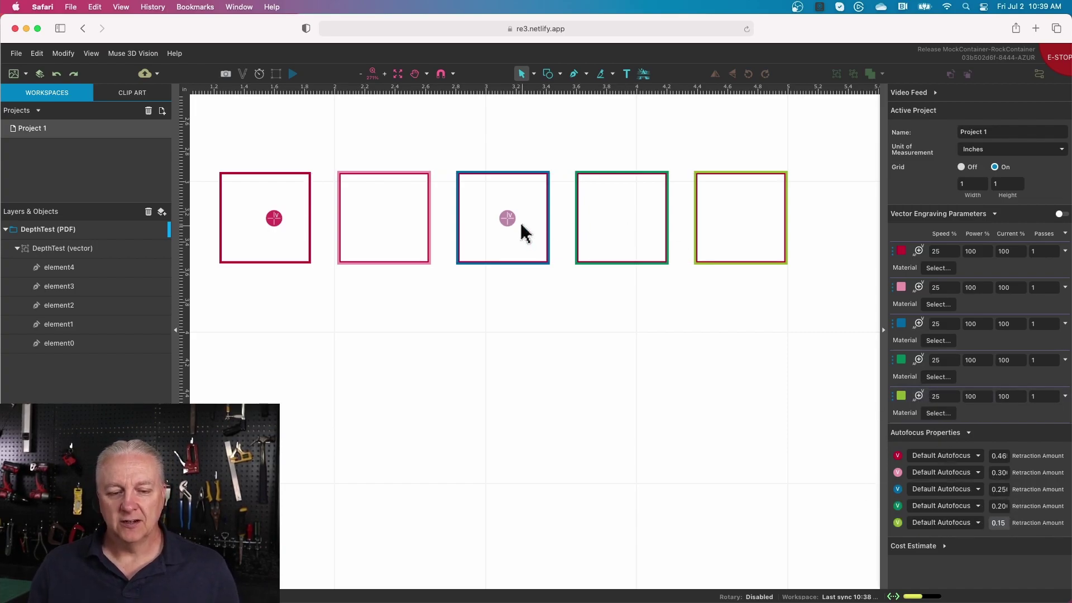
Step: Move the pink, blue, green and lime autofocus points into the squares of their matching colors
left_click_drag(510, 220, 384, 219)
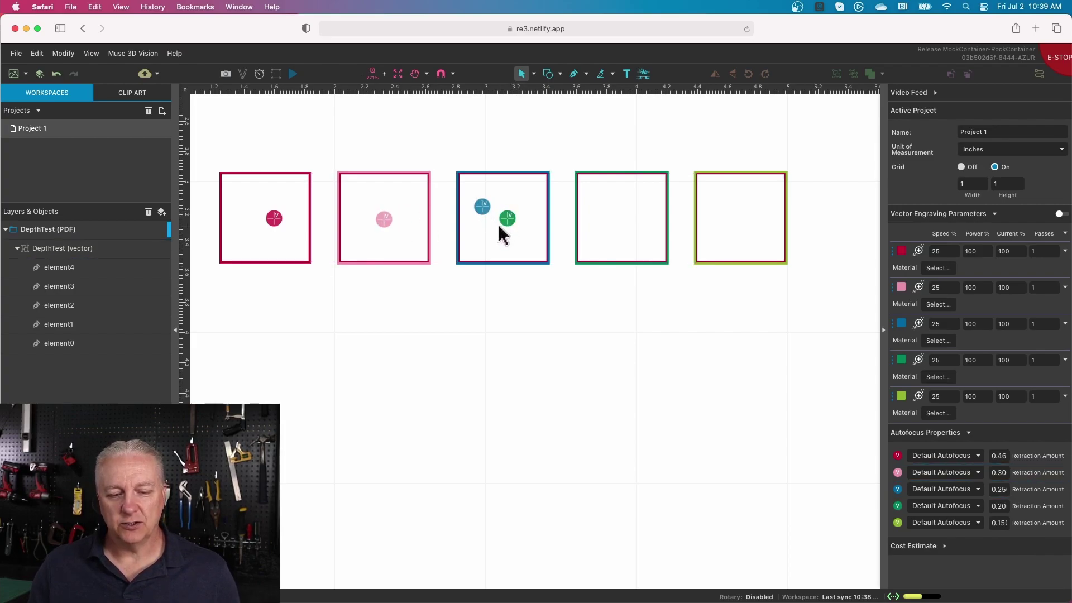
left_click_drag(506, 222, 634, 220)
left_click_drag(508, 219, 752, 221)
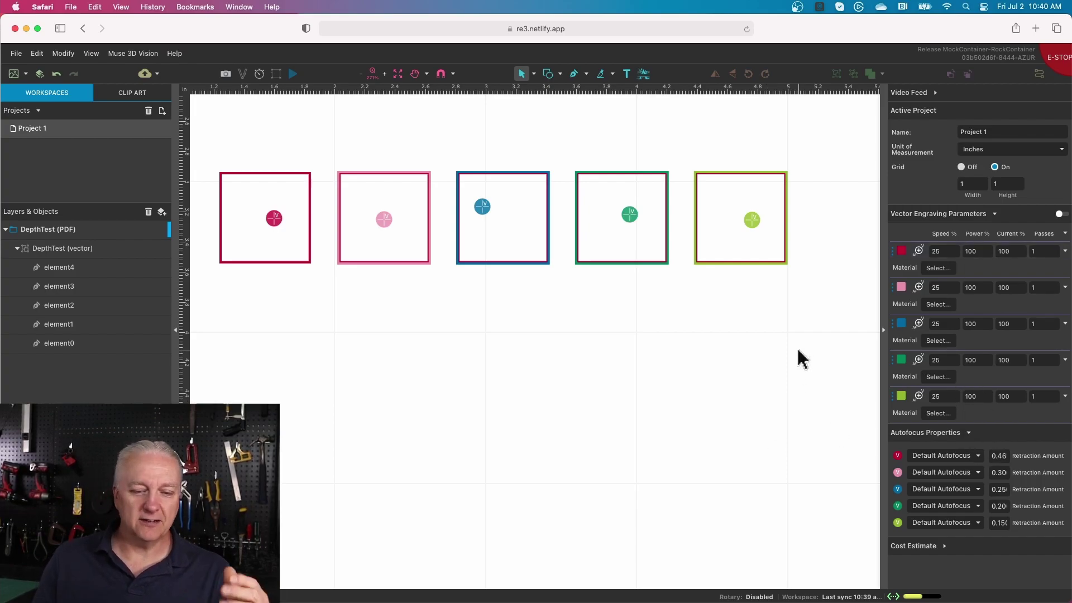
left_click(741, 246)
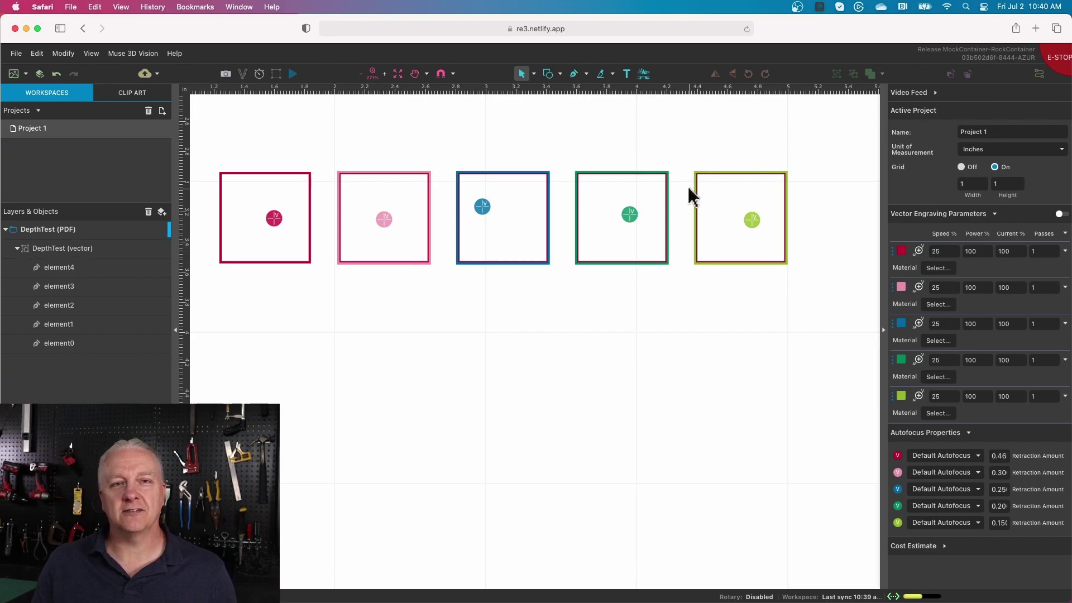